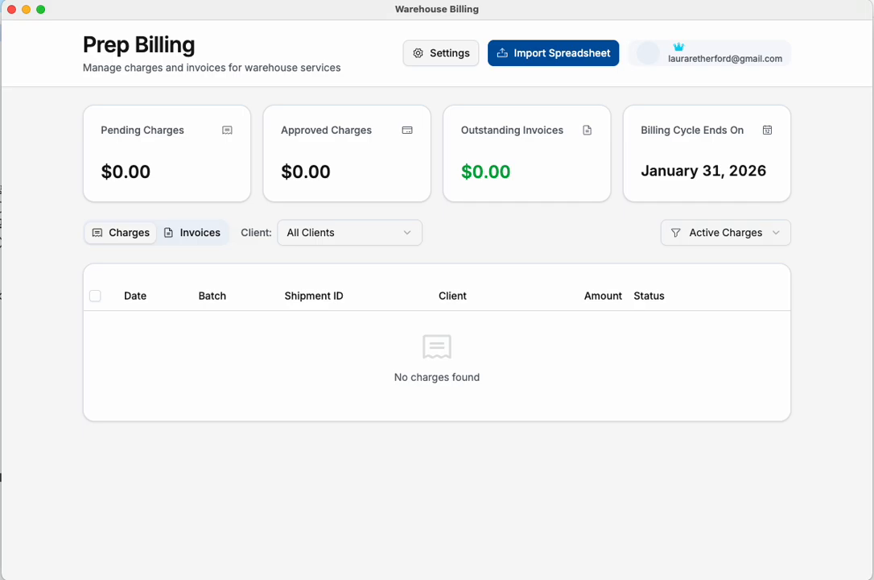
Step: Review the warehouse settings from name and logo through billing terms and Stripe integration, and save them
click(441, 53)
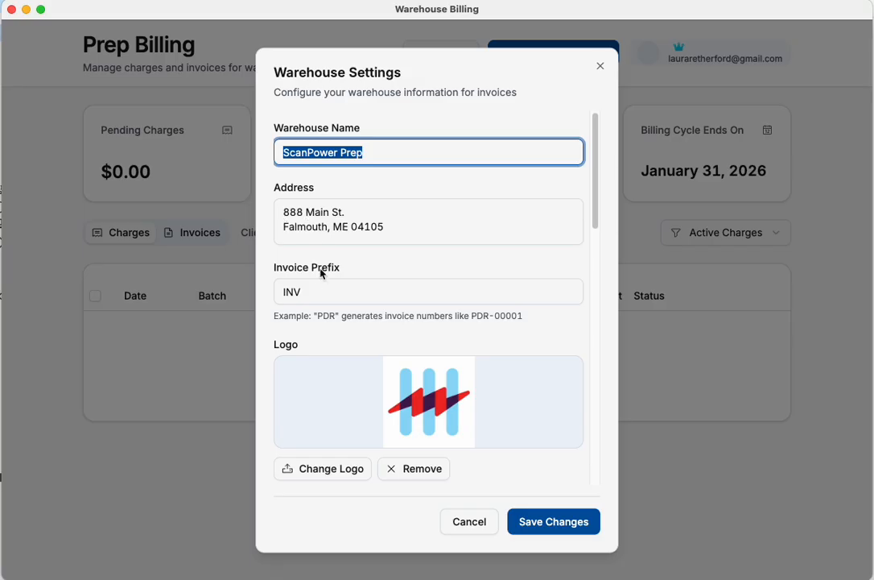
scroll(332, 423, down, 1)
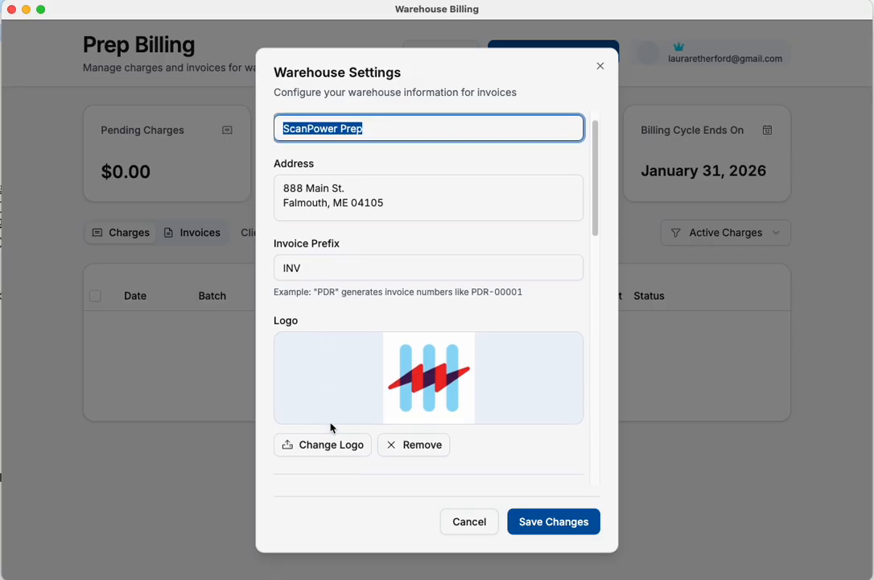
scroll(326, 288, down, 1)
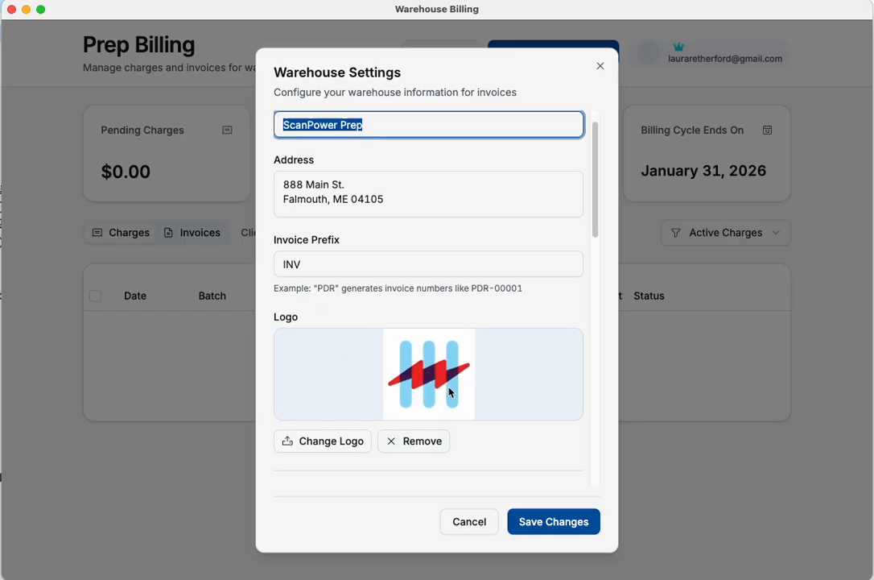
scroll(448, 392, down, 5)
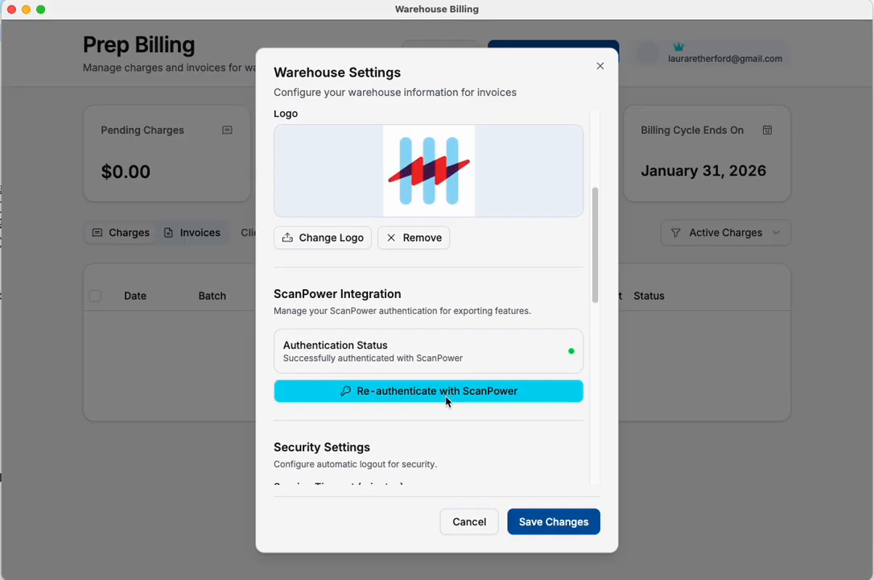
scroll(447, 400, down, 5)
scroll(449, 409, down, 7)
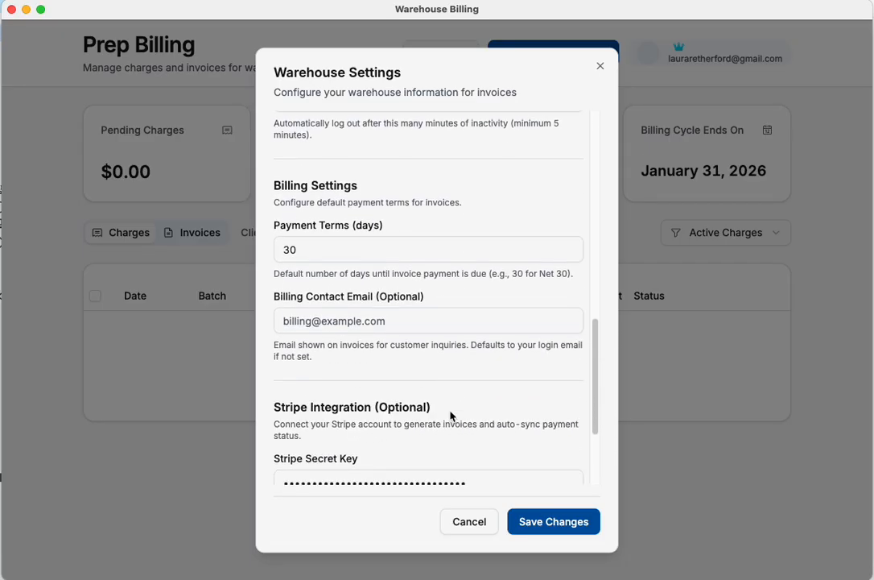
scroll(459, 414, down, 2)
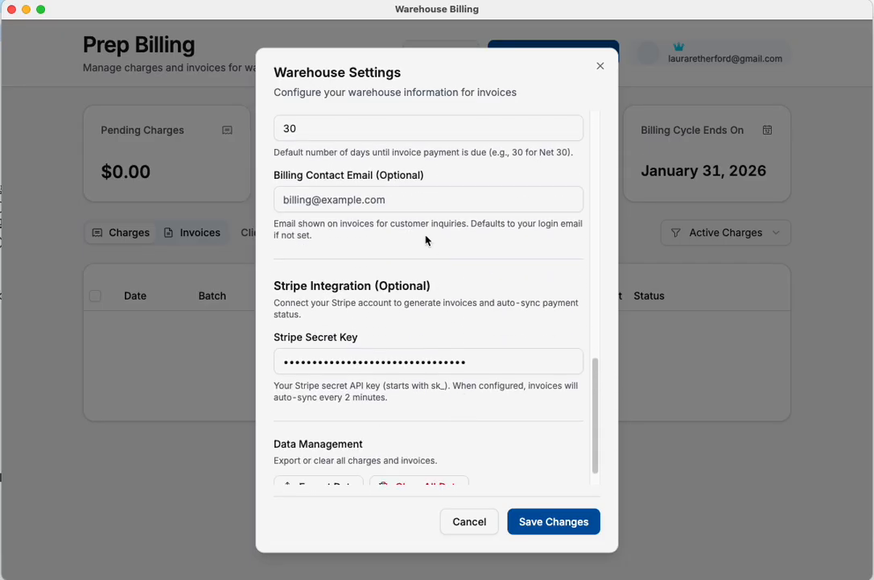
scroll(410, 241, up, 1)
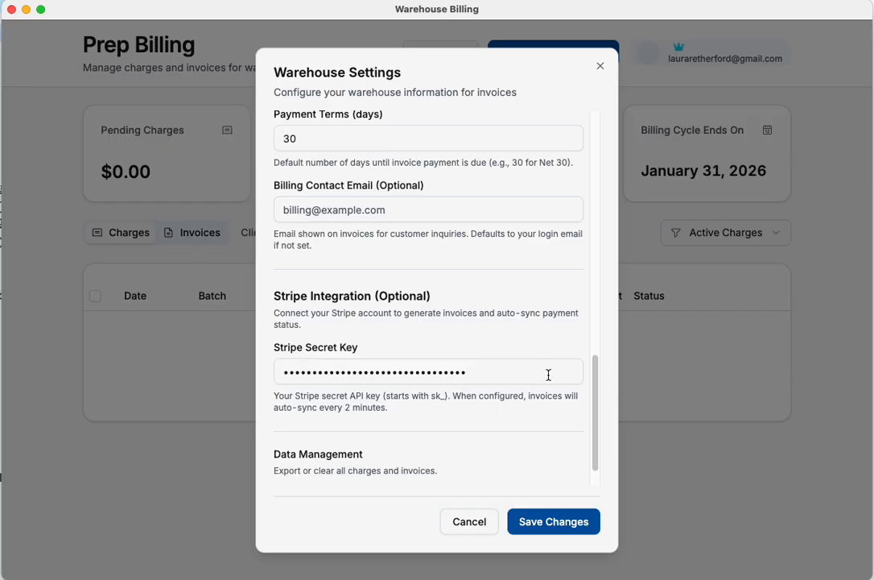
scroll(529, 372, down, 3)
scroll(537, 362, up, 10)
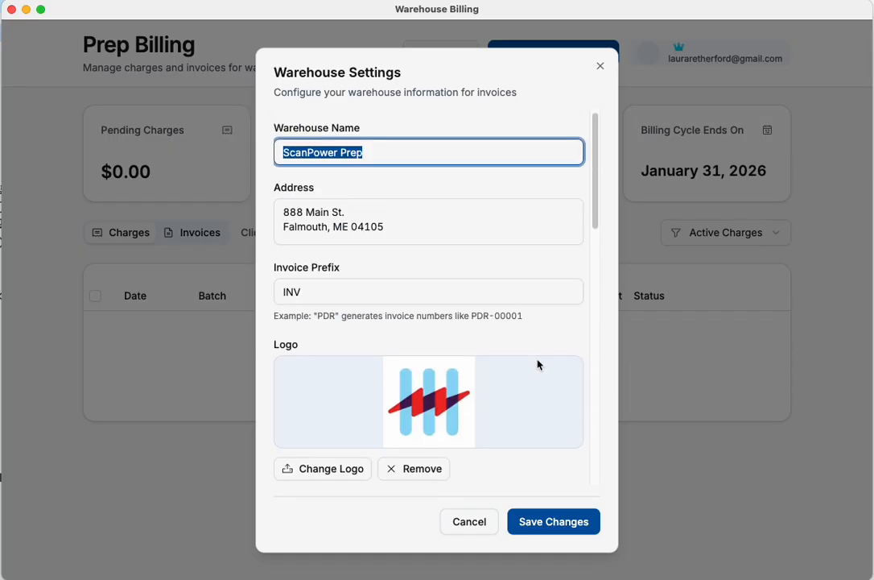
click(543, 518)
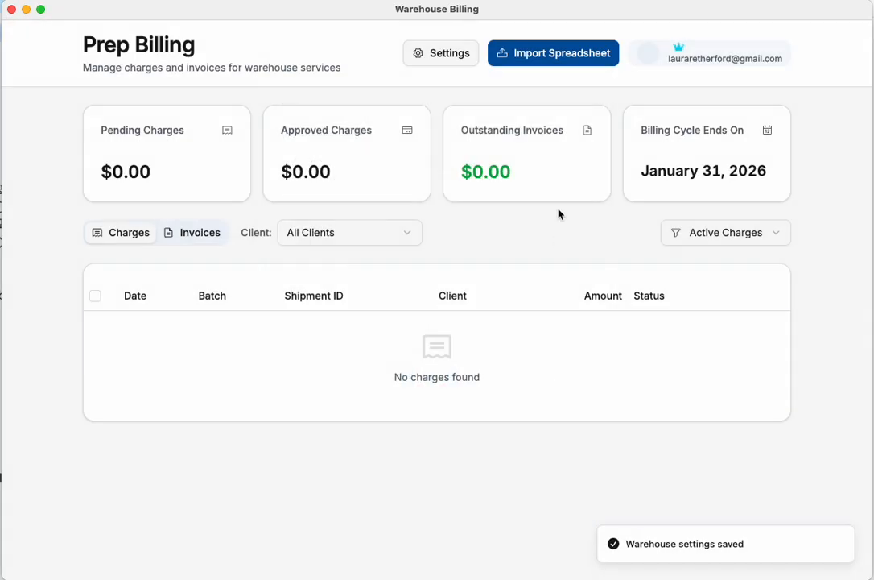
Step: Import both charge batches from prep-billing-report (DEMO).xlsx in Downloads, keeping the client name filled in from the spreadsheet
click(578, 58)
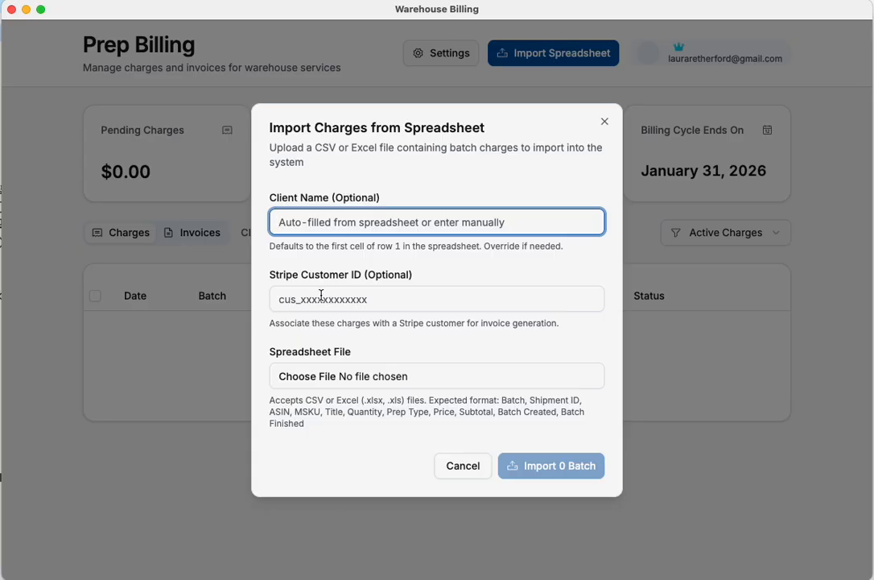
click(331, 381)
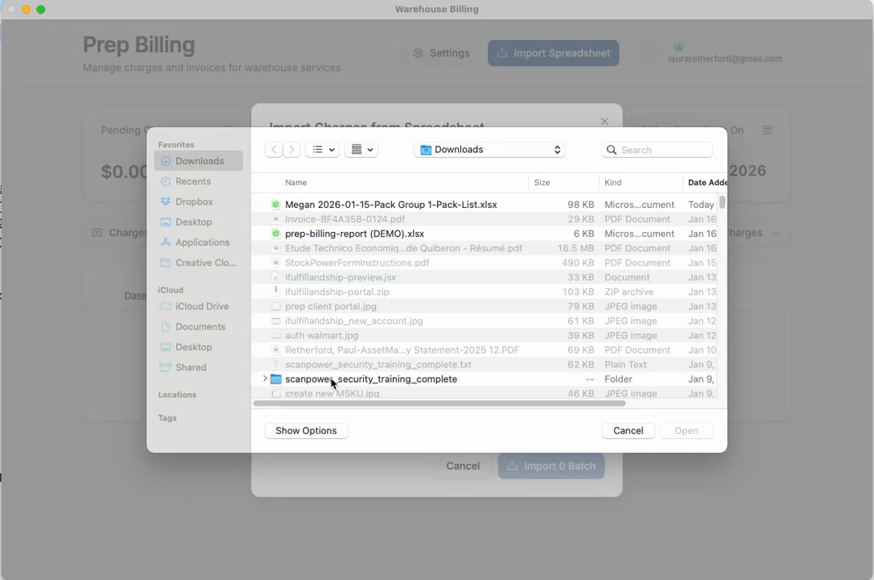
double_click(347, 233)
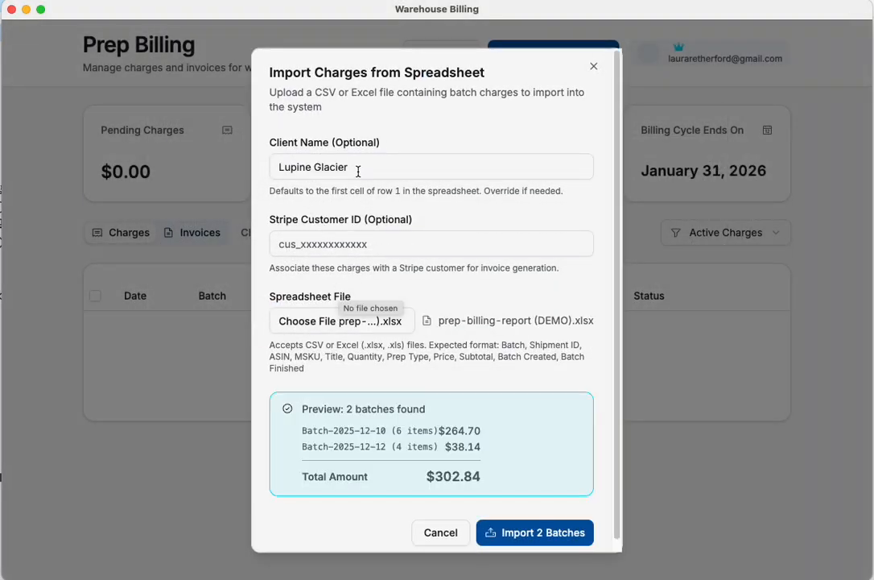
drag(357, 172, 252, 174)
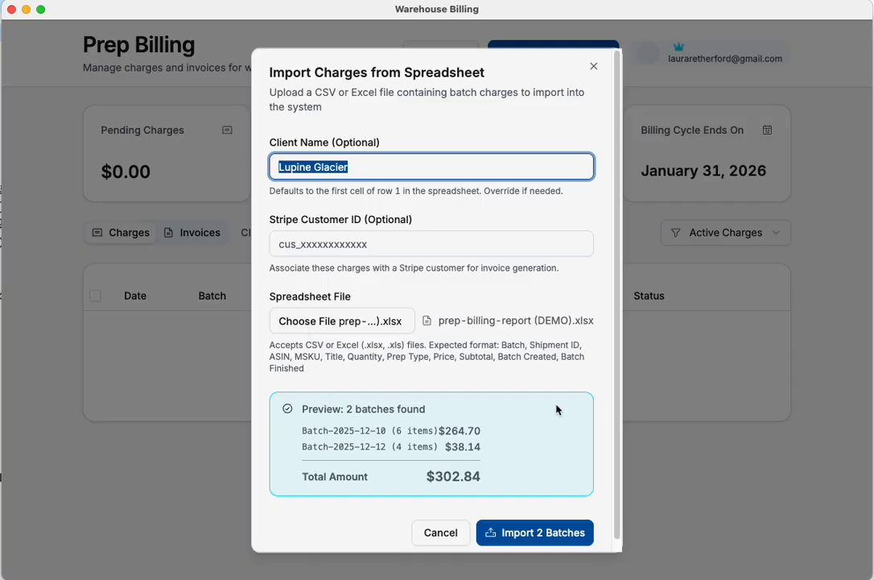
scroll(532, 407, down, 1)
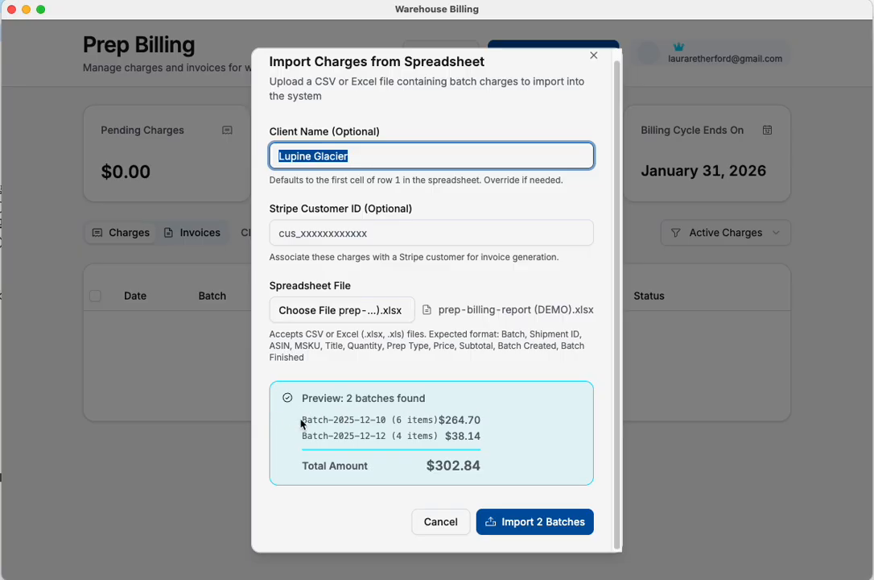
drag(302, 421, 508, 461)
click(503, 480)
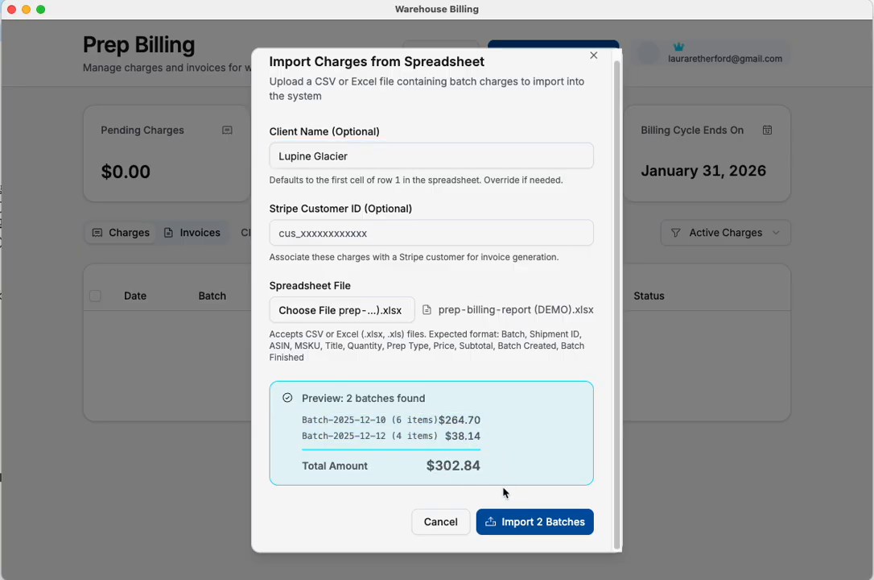
click(526, 524)
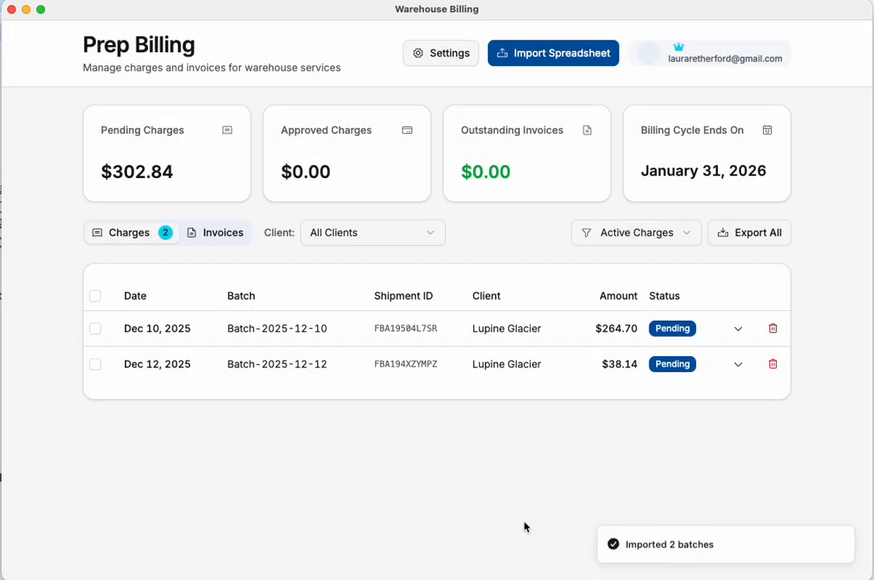
Step: Review the individual charges of Batch-2025-12-10, including its editable charge details, and those of Batch-2025-12-12
click(208, 334)
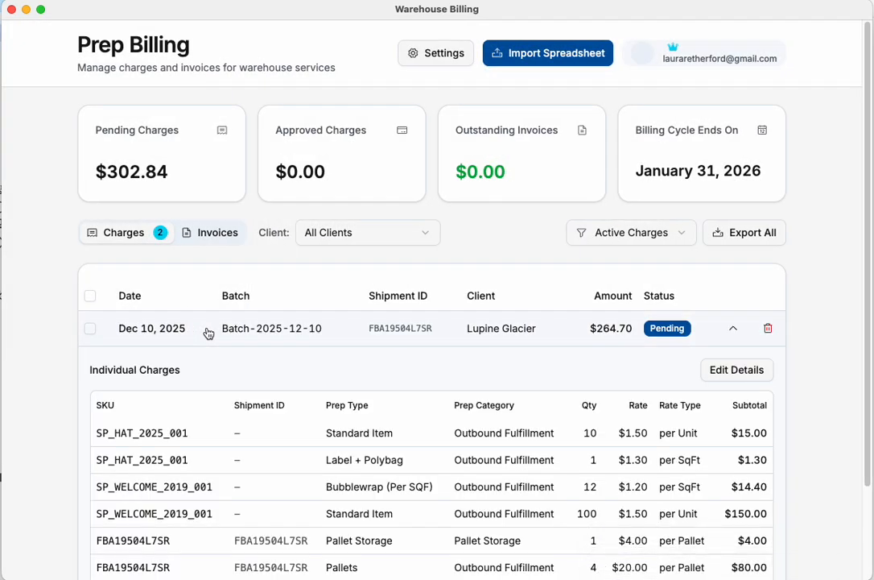
scroll(208, 333, down, 3)
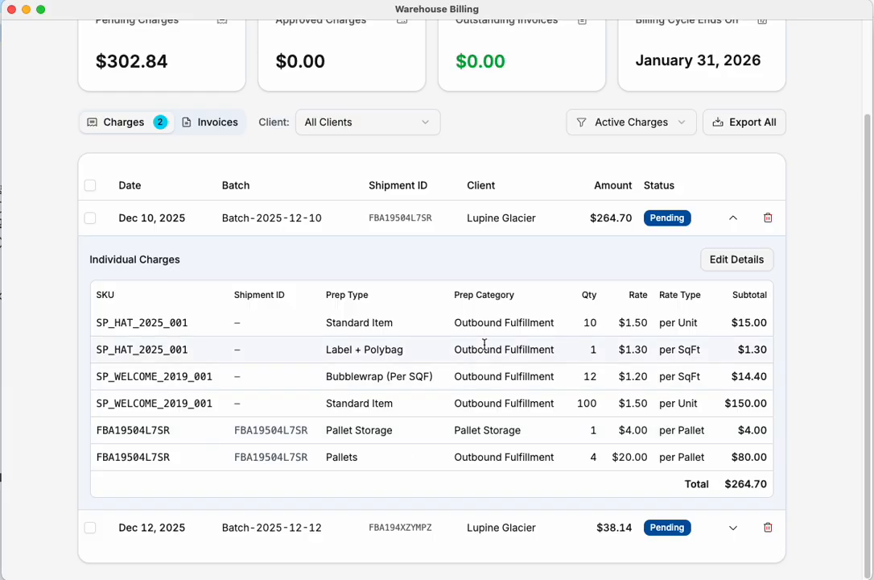
click(734, 259)
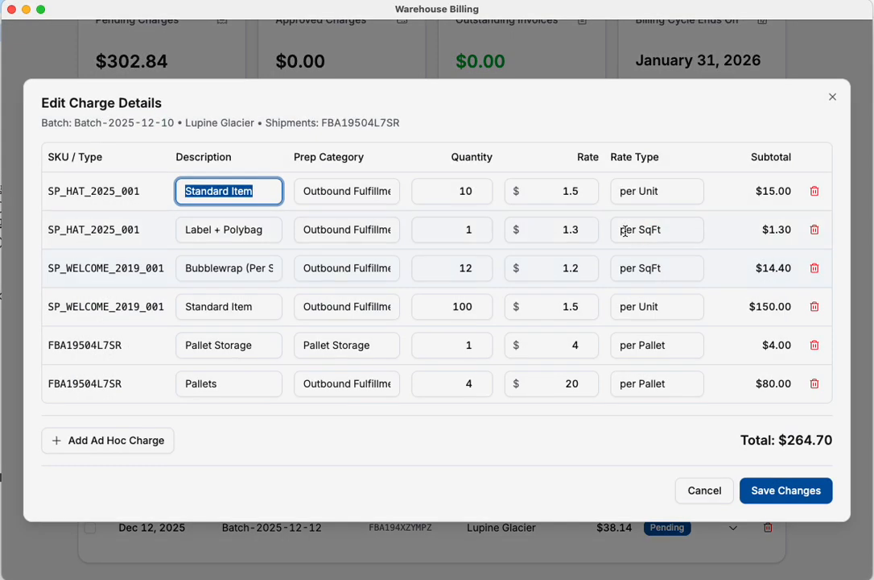
click(693, 497)
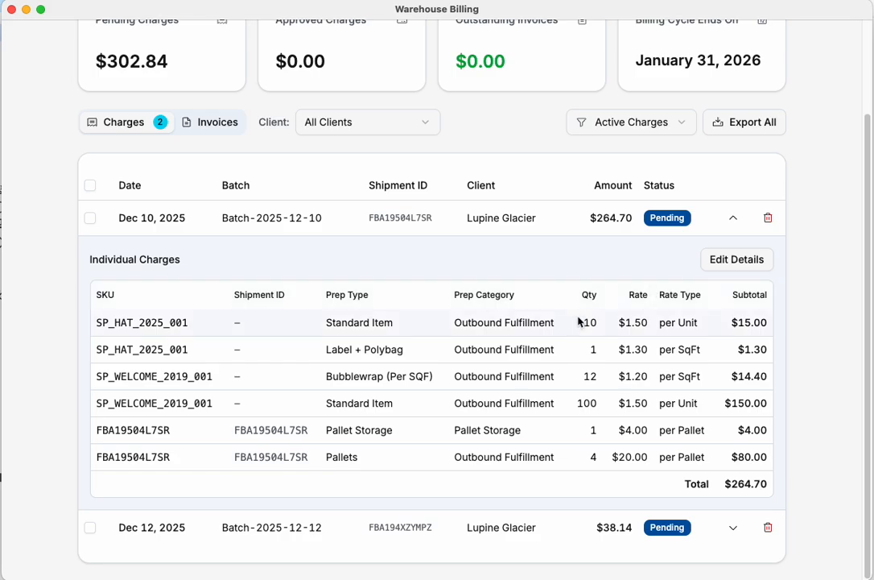
click(221, 527)
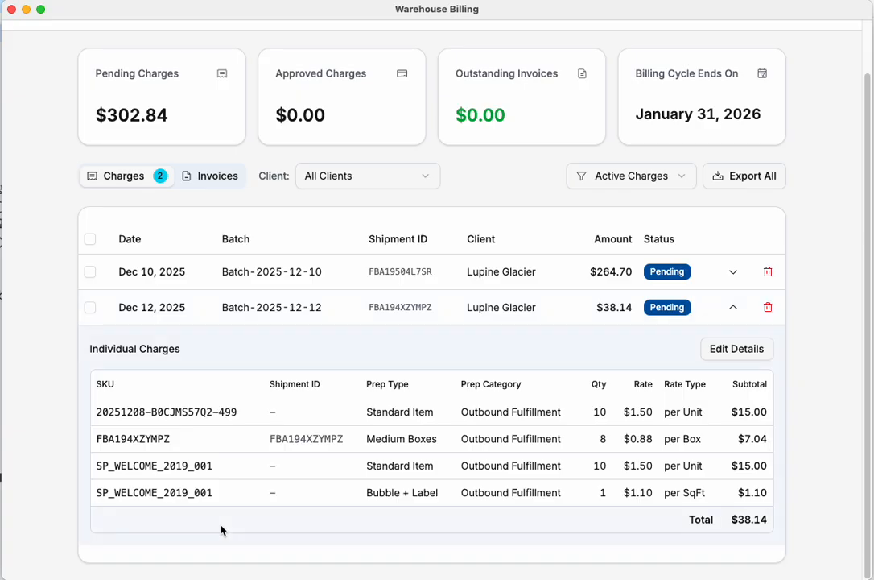
click(121, 307)
Step: Approve the pending charges of both Batch-2025-12-10 and Batch-2025-12-12 together
click(95, 328)
click(95, 364)
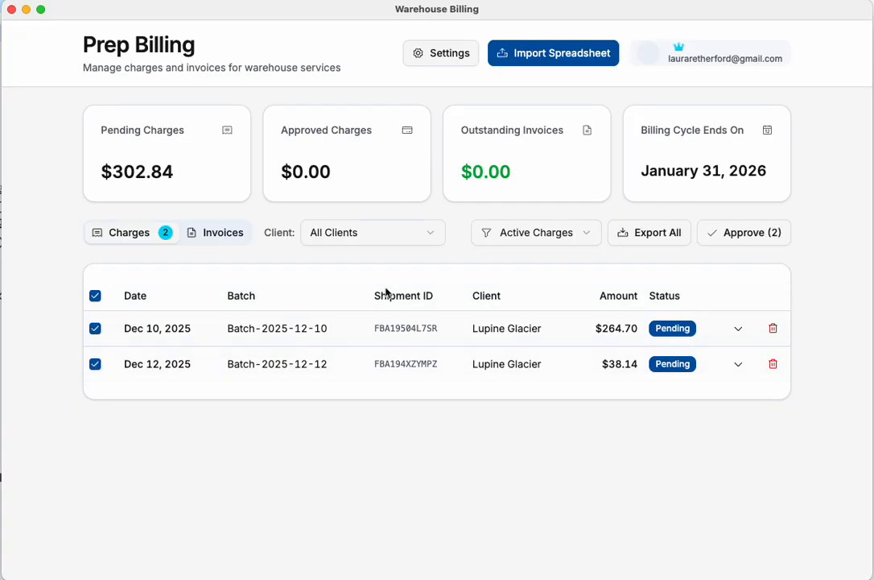
click(732, 234)
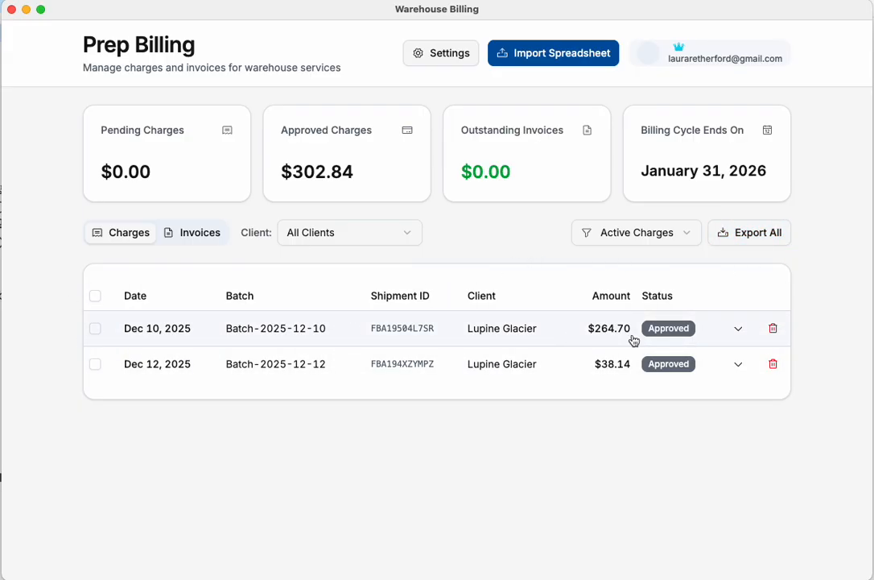
Step: Create one invoice from the two approved batches, Batch-2025-12-10 and Batch-2025-12-12
click(95, 329)
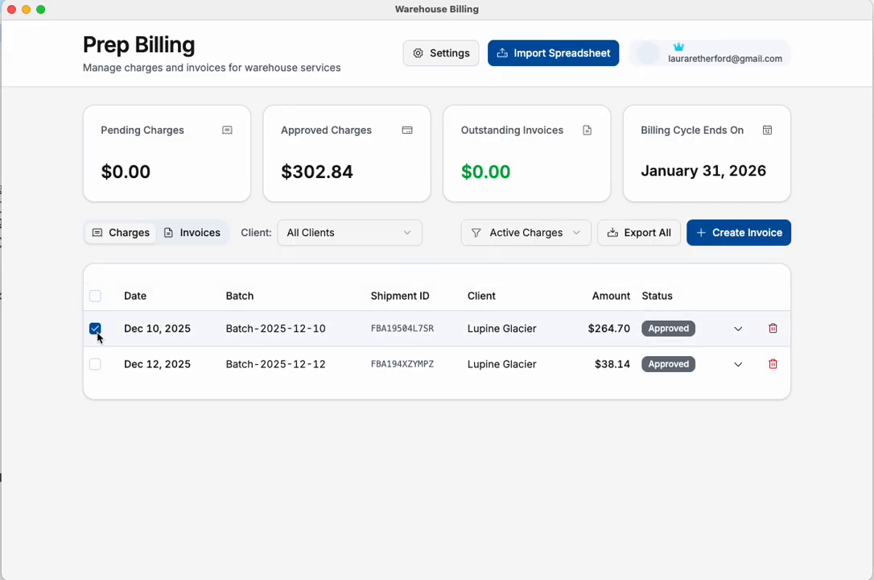
click(95, 327)
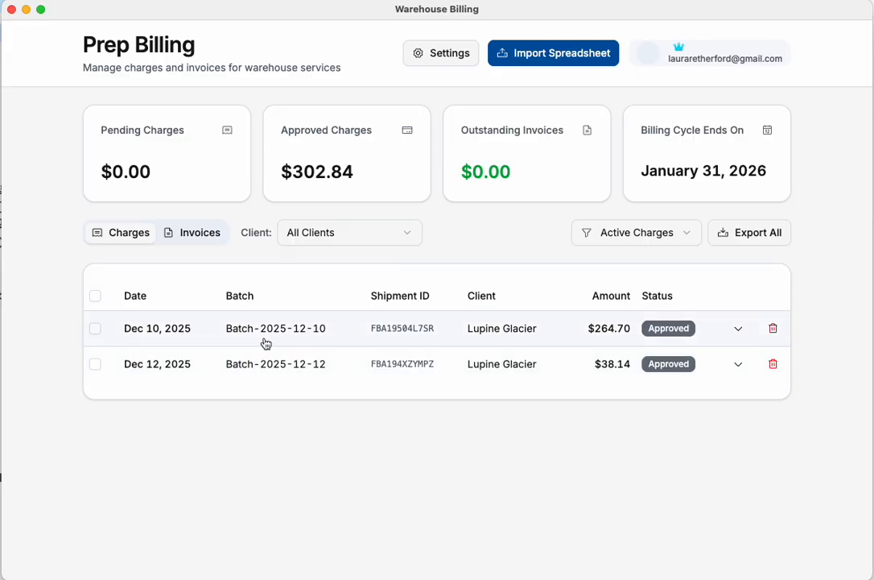
click(94, 328)
click(95, 364)
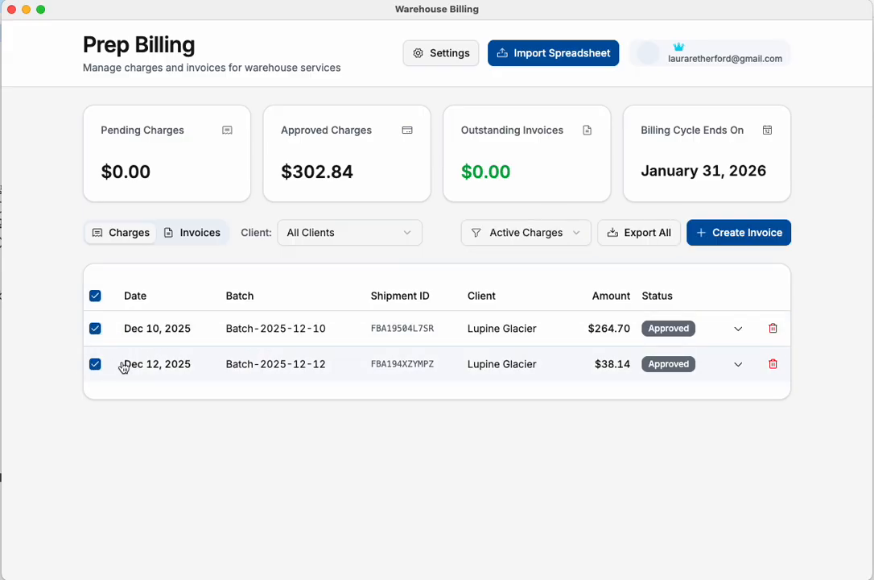
click(737, 234)
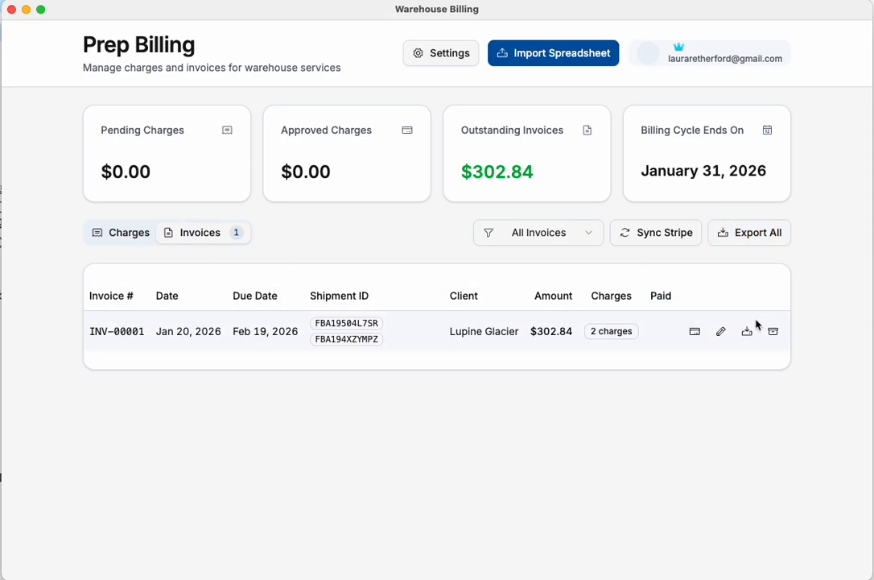
Step: Open the new invoice for editing, check its client address and Stripe customer ID fields, and save it
click(721, 331)
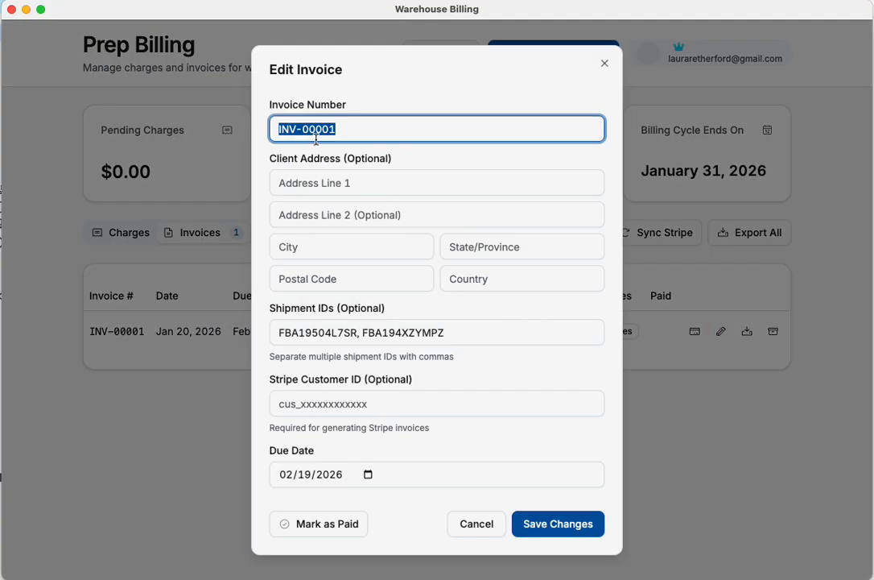
click(299, 184)
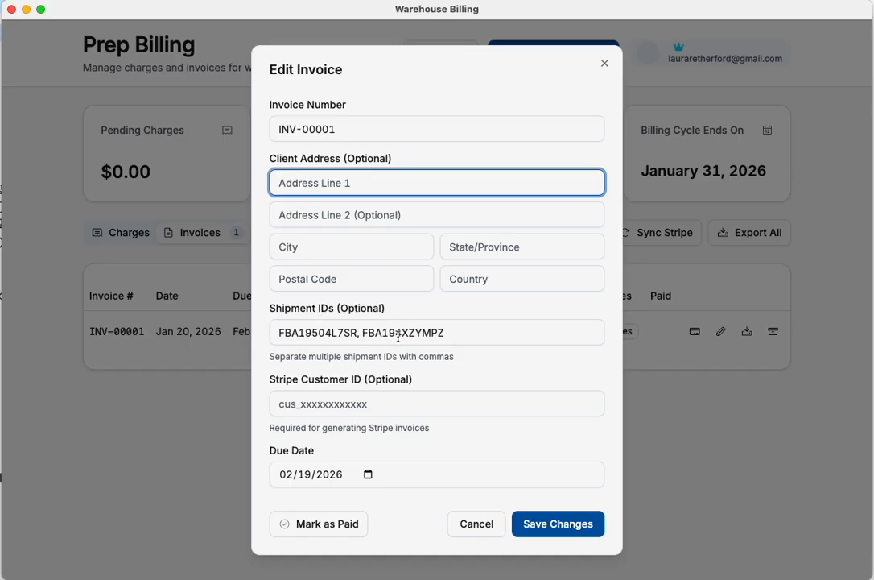
click(390, 402)
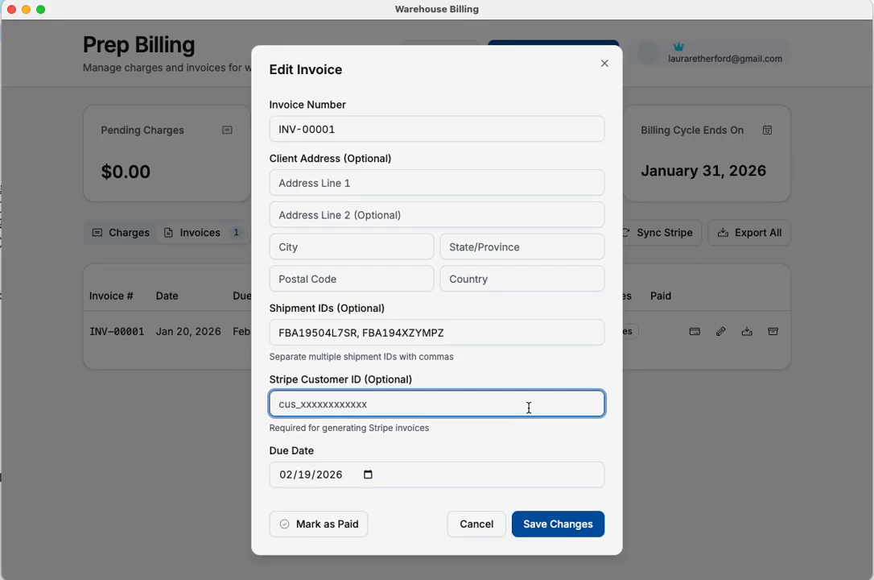
click(564, 525)
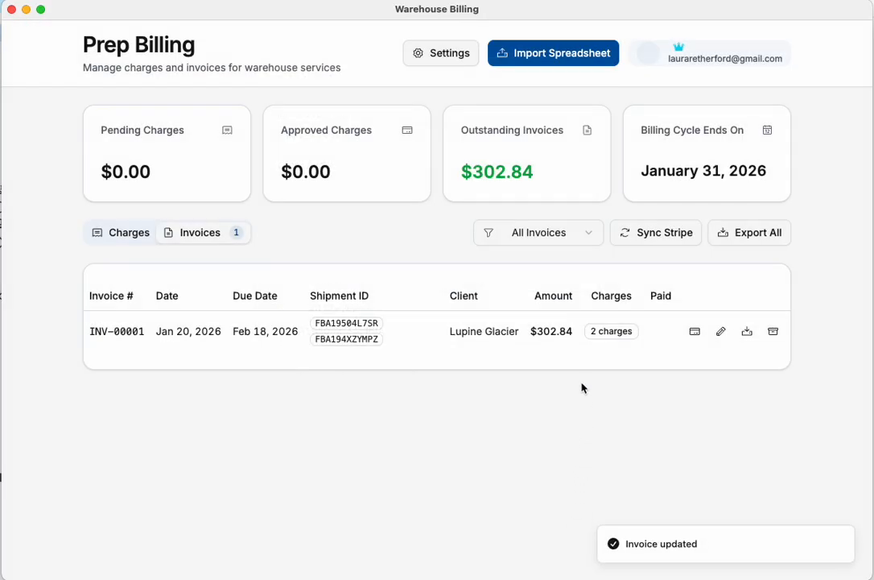
Step: Check the status of the charges and the available charge filters, and return to the invoice list
click(106, 231)
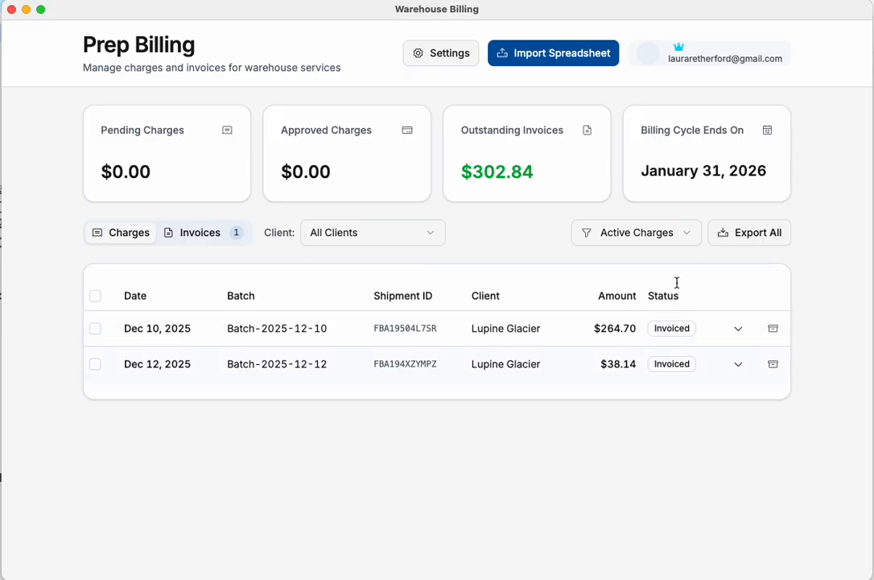
click(680, 235)
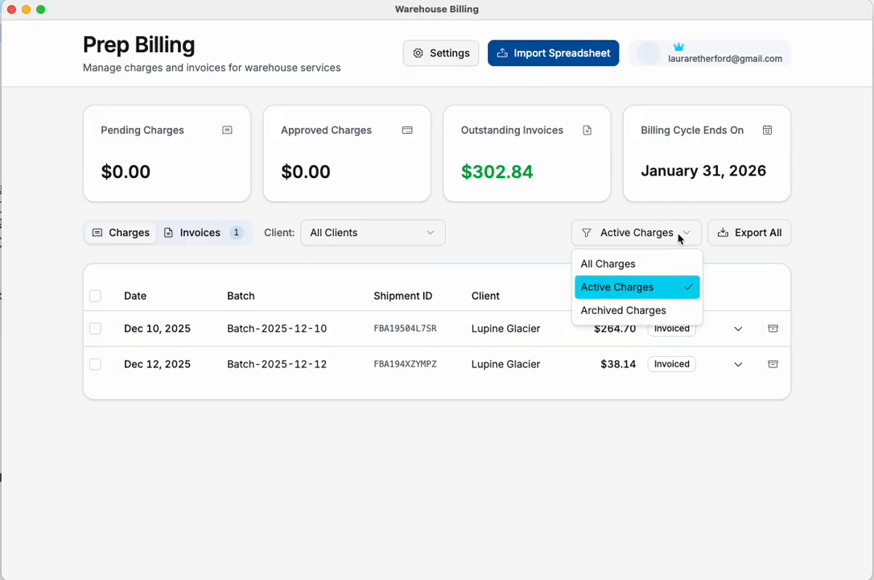
click(679, 237)
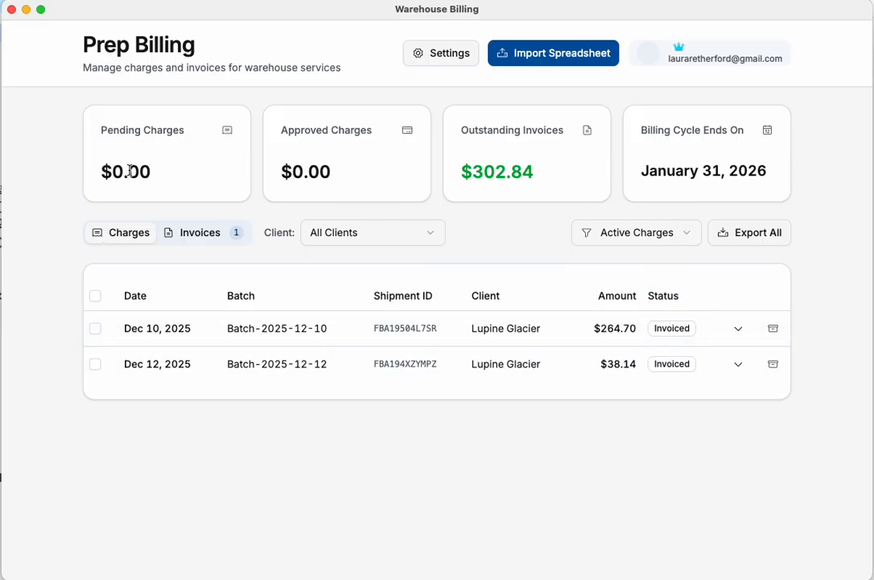
drag(129, 169, 153, 171)
click(206, 236)
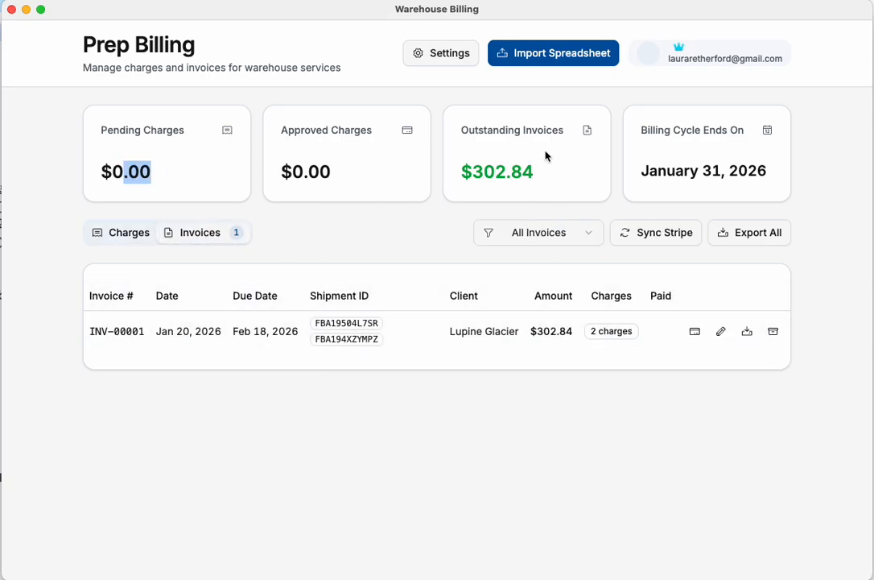
Step: Export the Lupine Glacier invoice as a PDF, dismiss the print dialog, enlarge the preview to review its line items, and close it
click(749, 332)
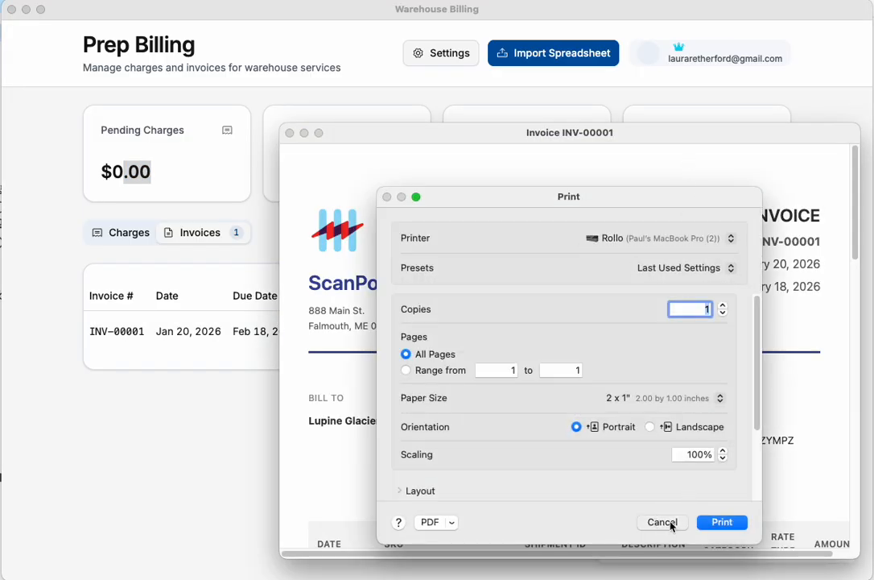
click(668, 520)
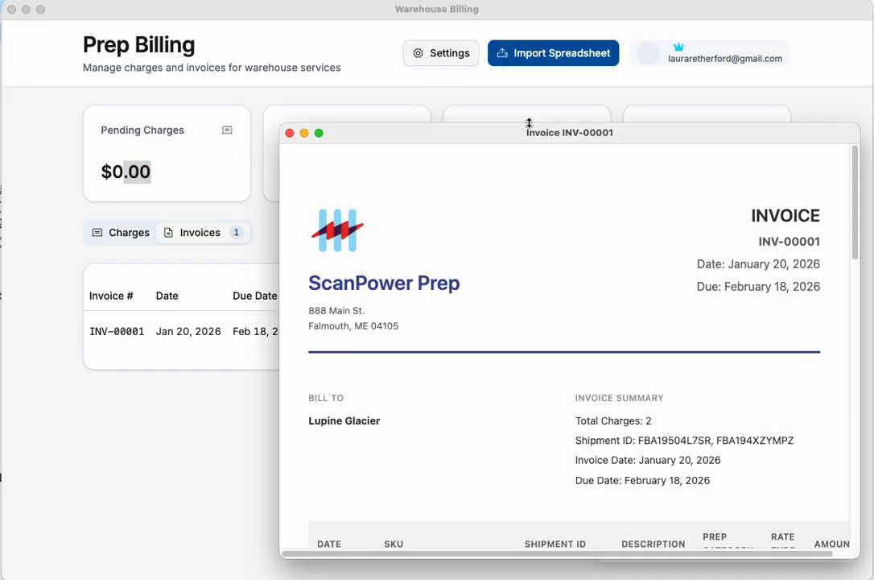
drag(529, 123, 416, 0)
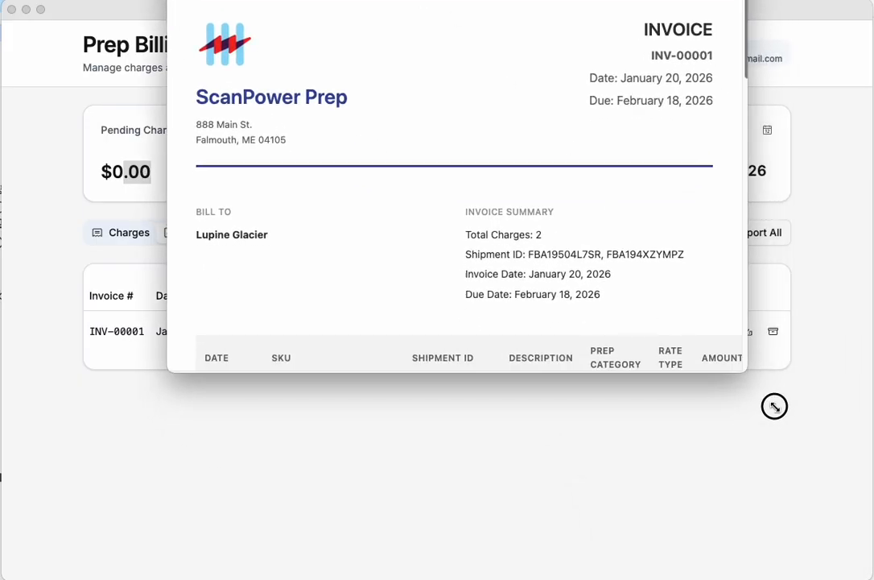
drag(774, 405, 873, 578)
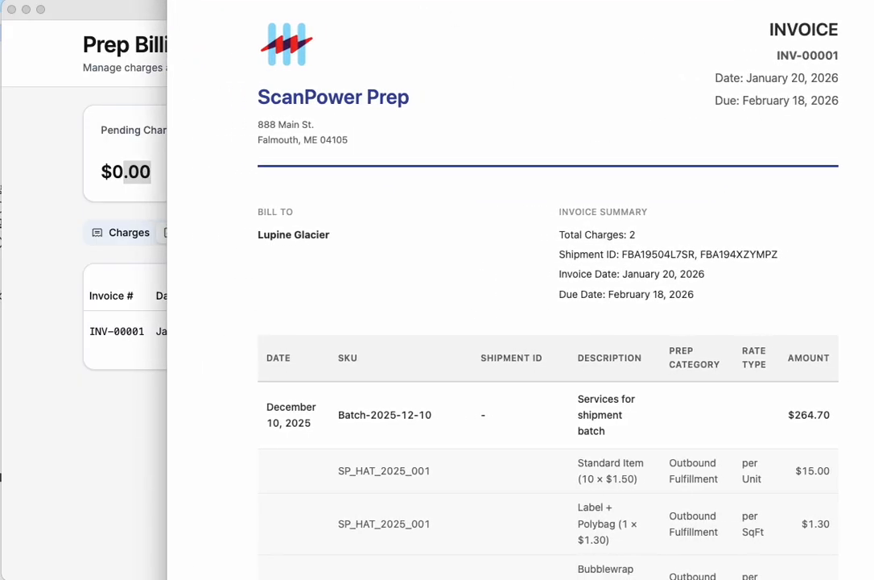
scroll(745, 458, down, 5)
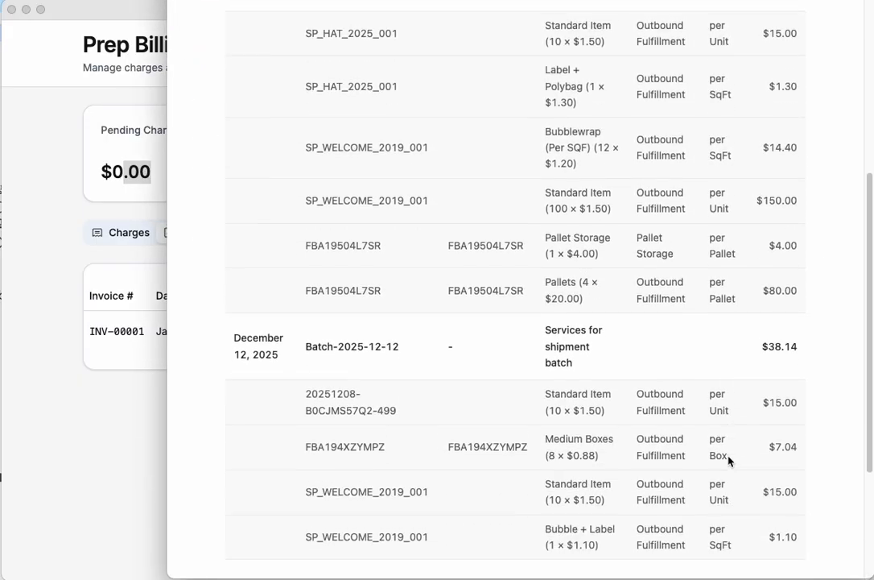
scroll(728, 460, down, 3)
scroll(588, 188, up, 15)
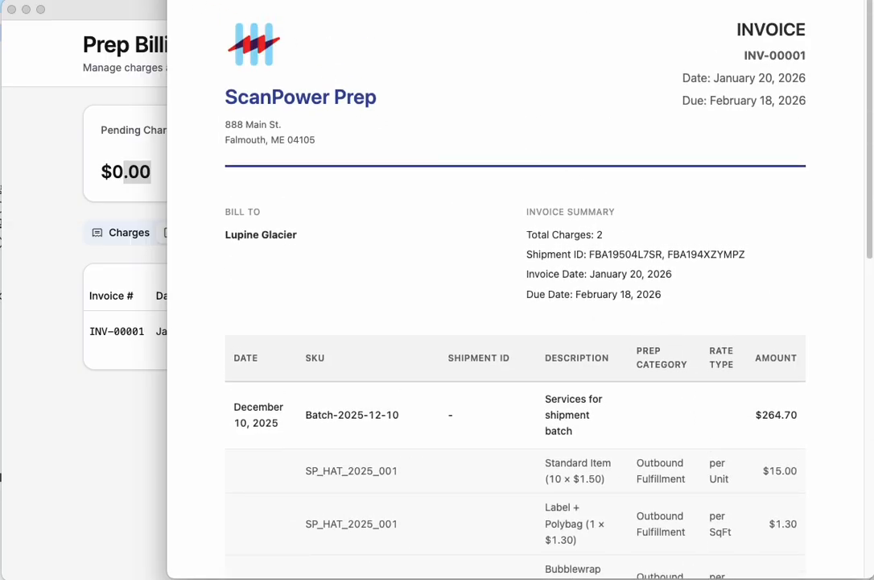
key(Escape)
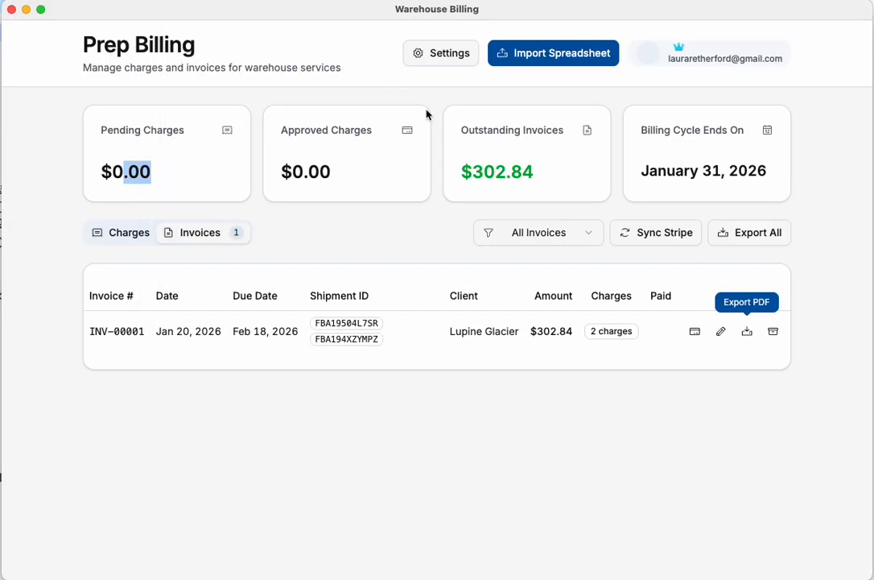
Step: Edit the Lupine Glacier invoice to paste in the client's Stripe customer ID, and save the changes
click(721, 331)
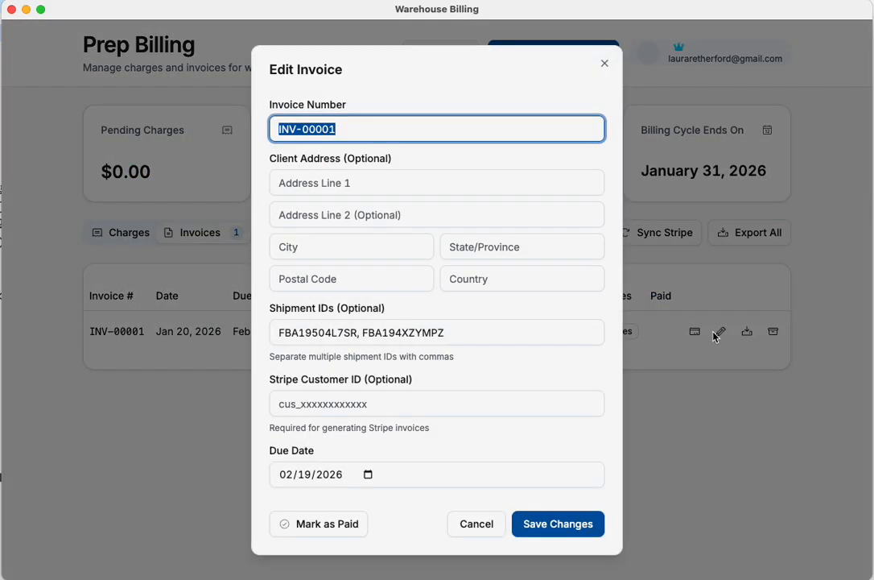
click(872, 355)
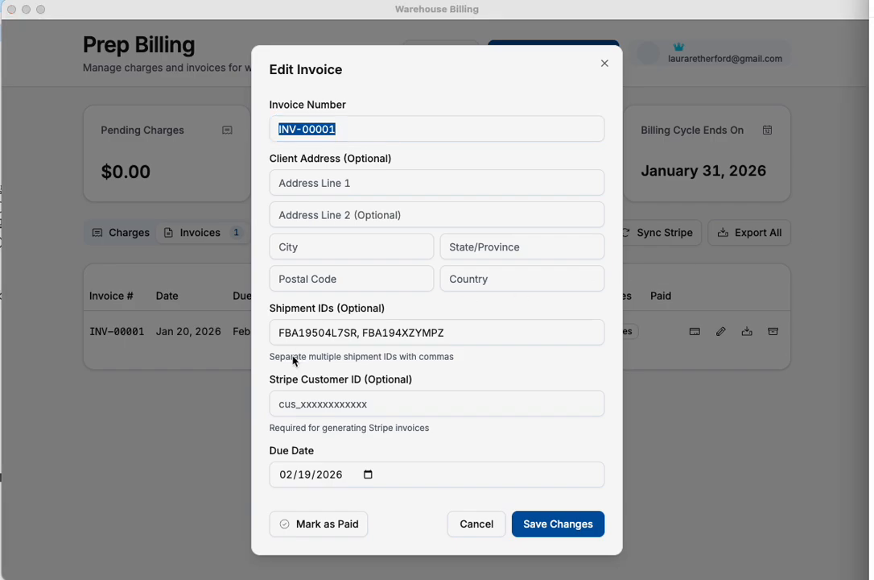
click(290, 402)
click(288, 404)
text(7fc2847a-5a74-41fc-ac48-0018d2ad8c1f)
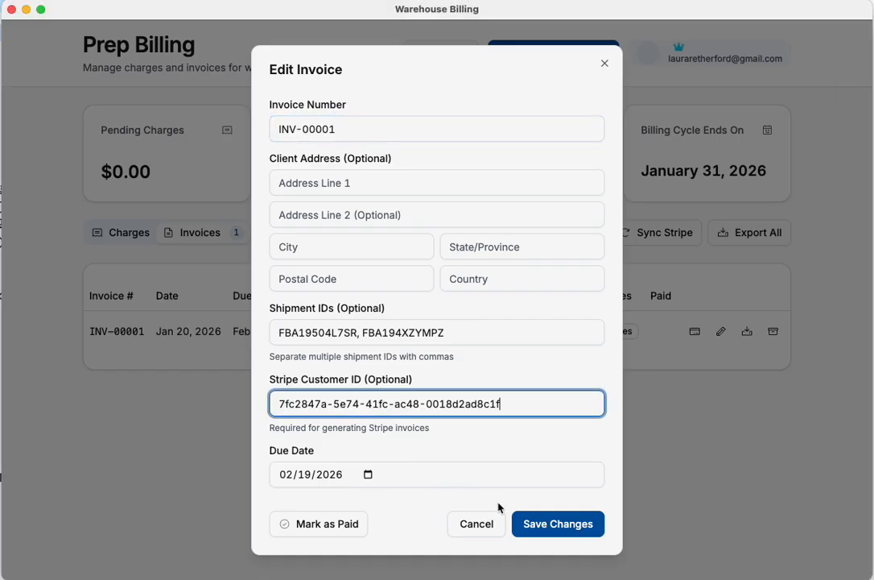
click(517, 522)
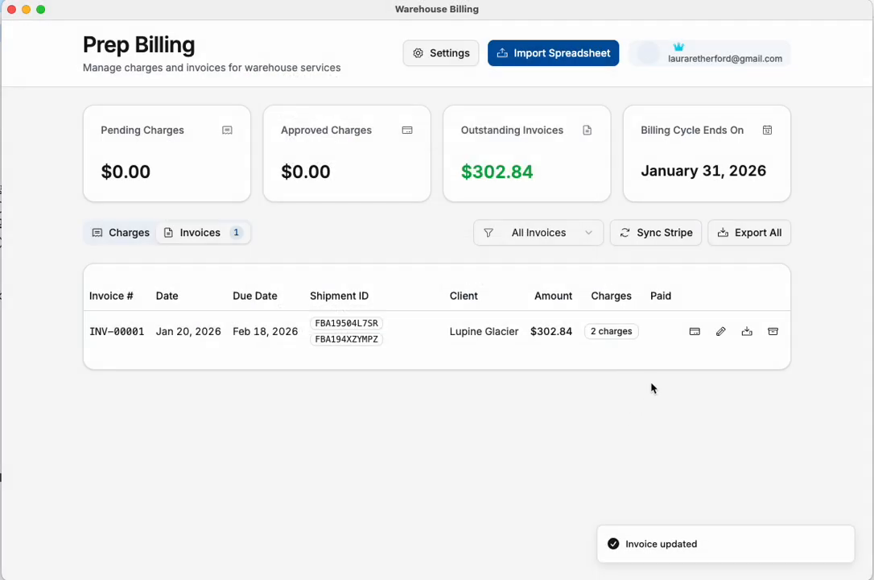
Step: Generate the Stripe invoice for Lupine Glacier, look over the hosted invoice page, and close it
click(695, 332)
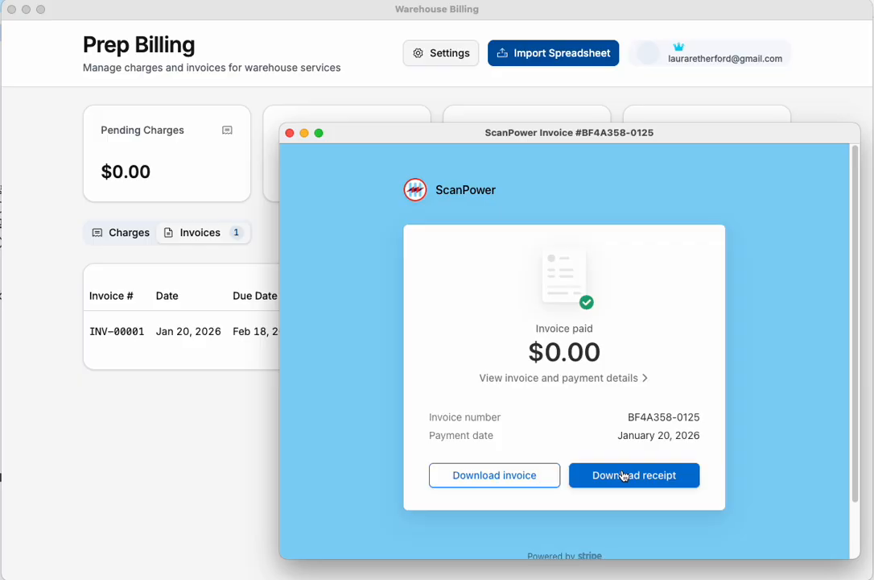
scroll(464, 357, down, 1)
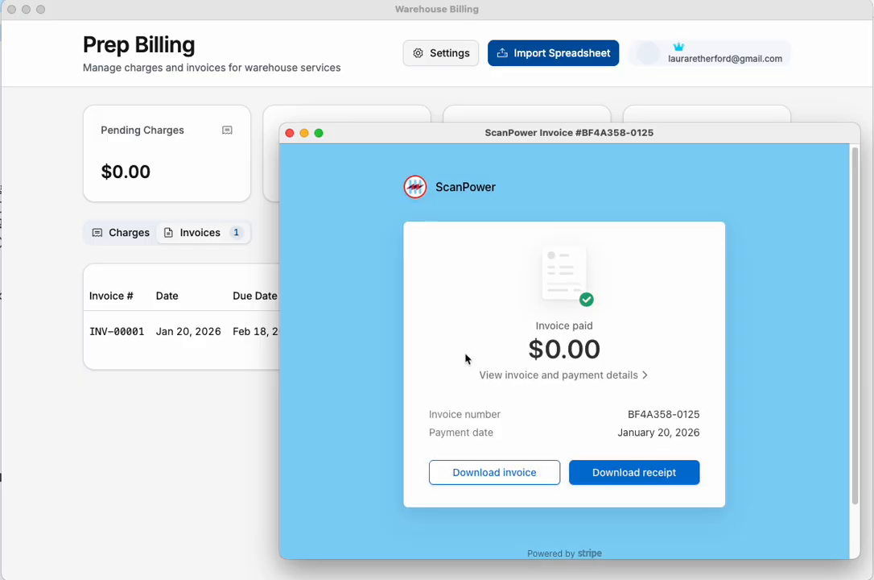
scroll(464, 357, down, 2)
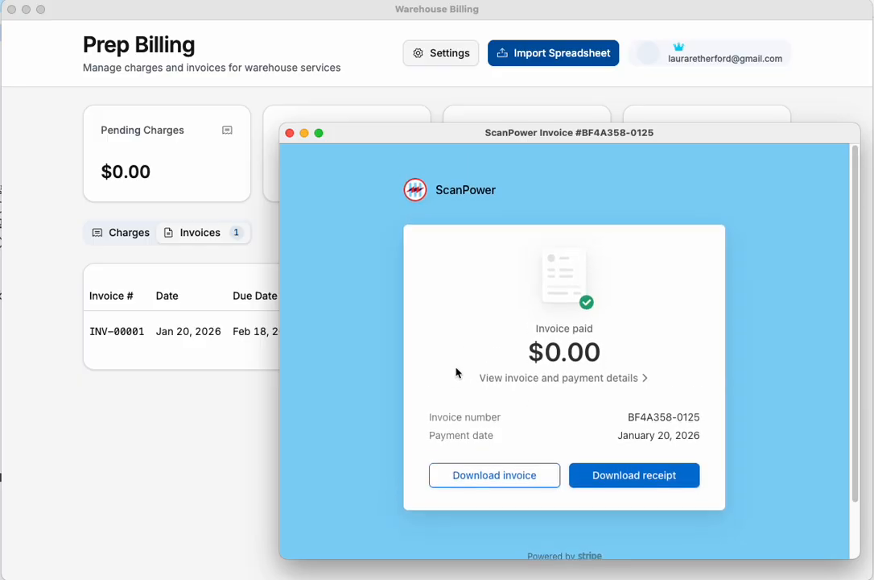
click(289, 134)
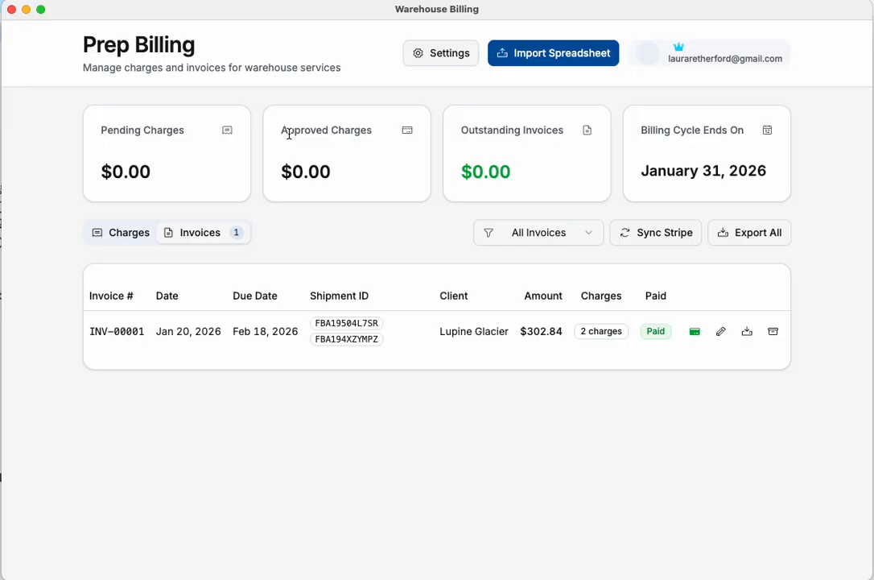